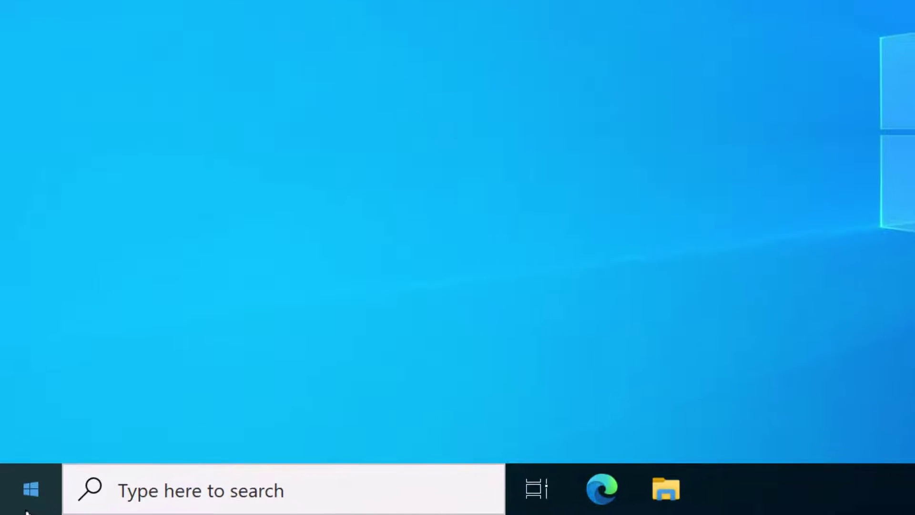
Step: Launch Active Directory Users and Computers from the Start menu search
{"action": "left_click", "coordinate": [18, 506]}
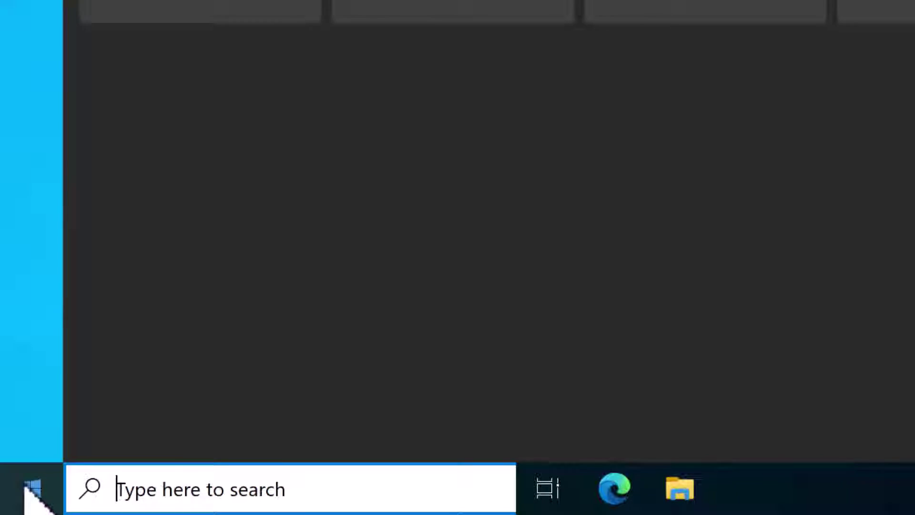
{"action": "type", "text": "Active Directory Users and Co"}
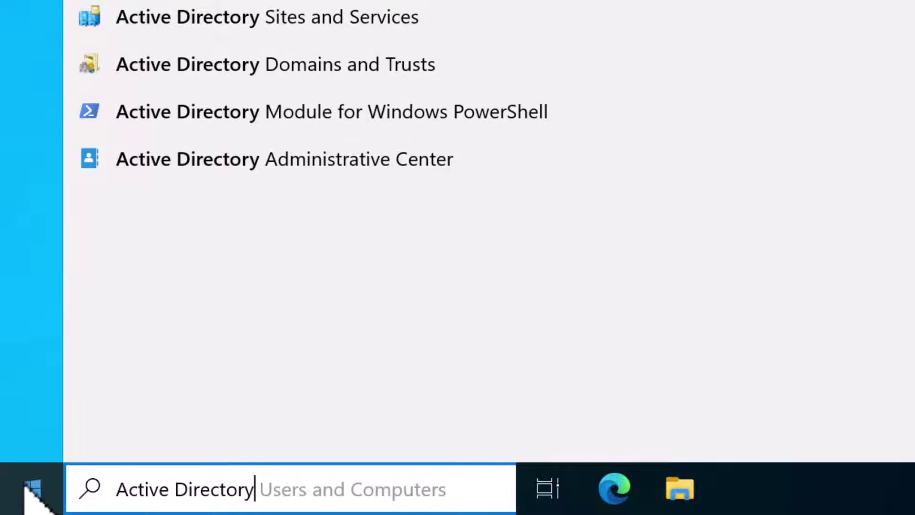
{"action": "type", "text": "mputer"}
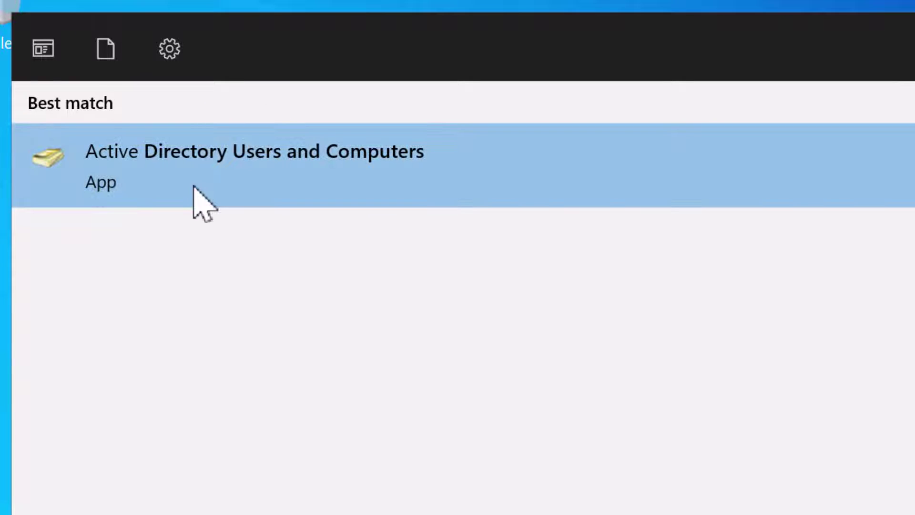
{"action": "left_click", "coordinate": [194, 188]}
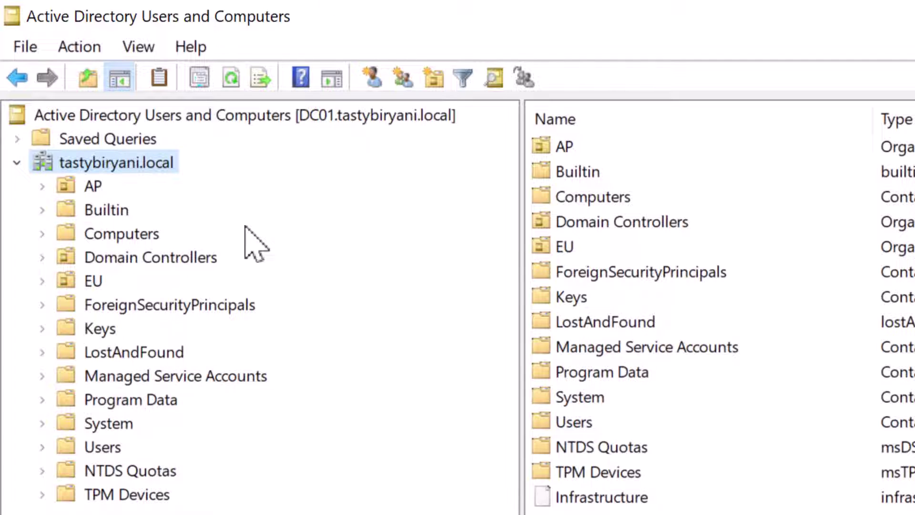
{"action": "right_click", "coordinate": [175, 167]}
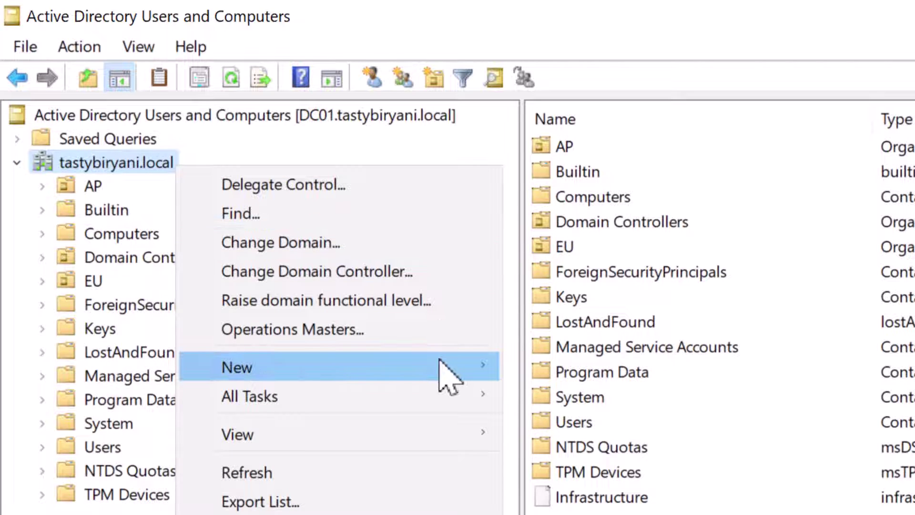
{"action": "mouse_move", "coordinate": [439, 368]}
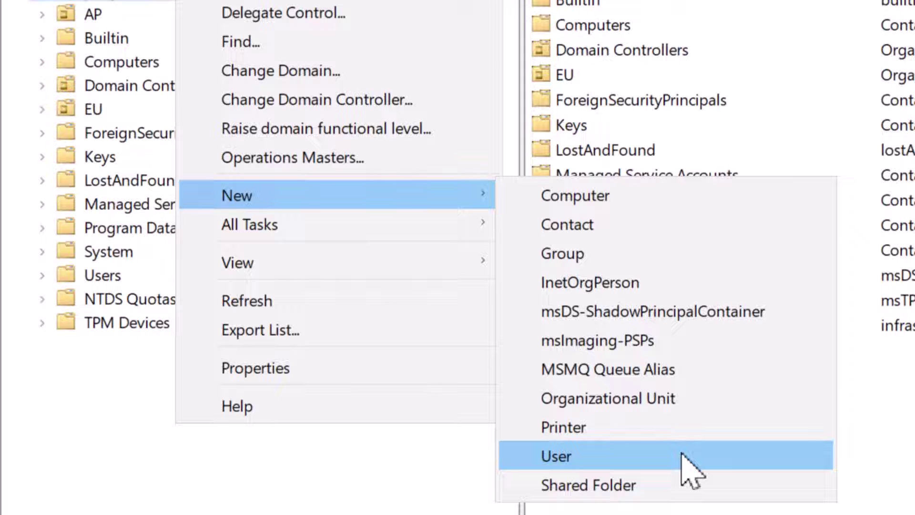
{"action": "left_click", "coordinate": [681, 455]}
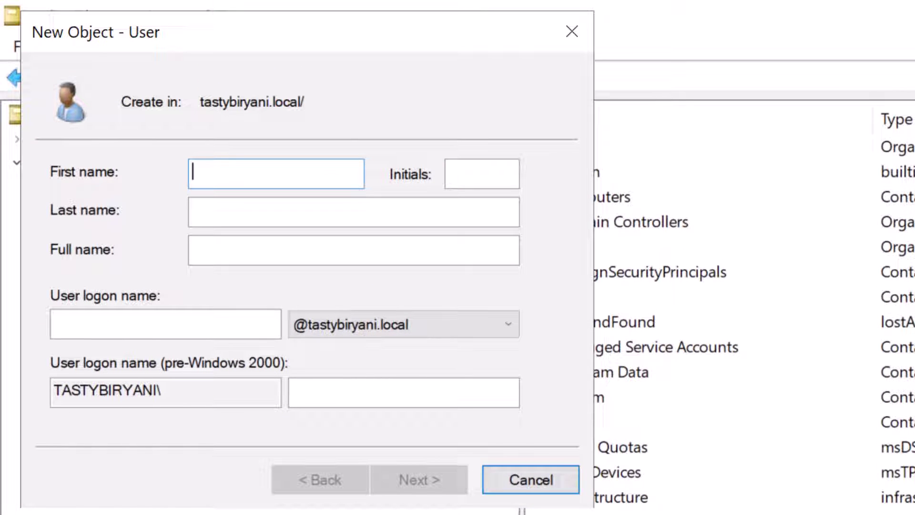
{"action": "left_click", "coordinate": [531, 479]}
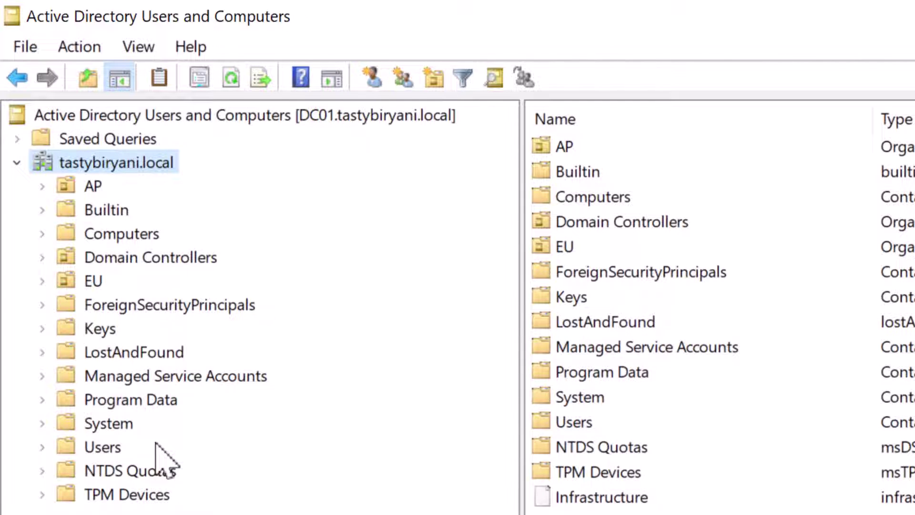
Step: Browse the domain Users container and EU's Servers, Users and Workstations units, settling on EU/Users
{"action": "left_click", "coordinate": [121, 449]}
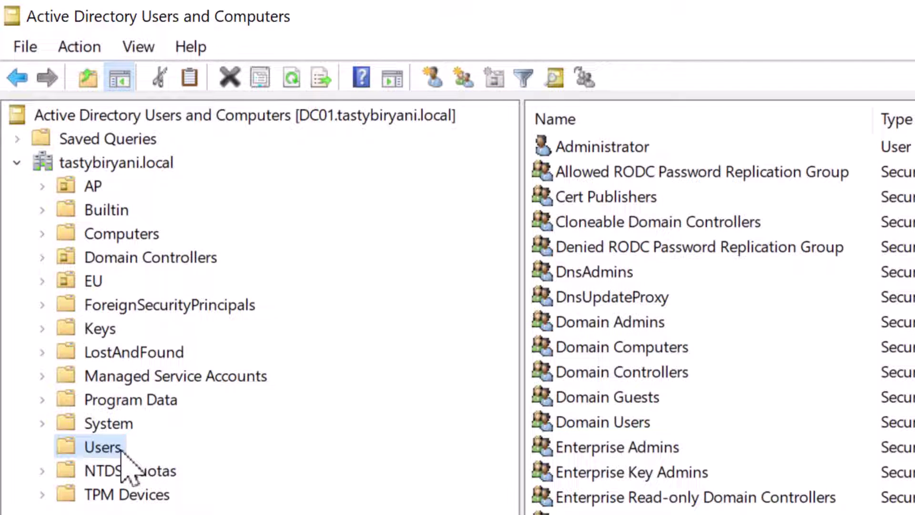
{"action": "left_click", "coordinate": [42, 280]}
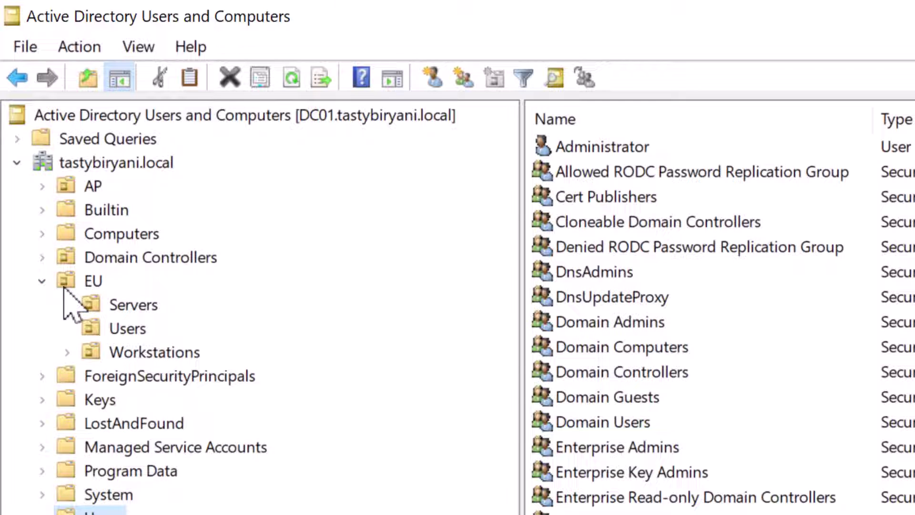
{"action": "left_click", "coordinate": [142, 309]}
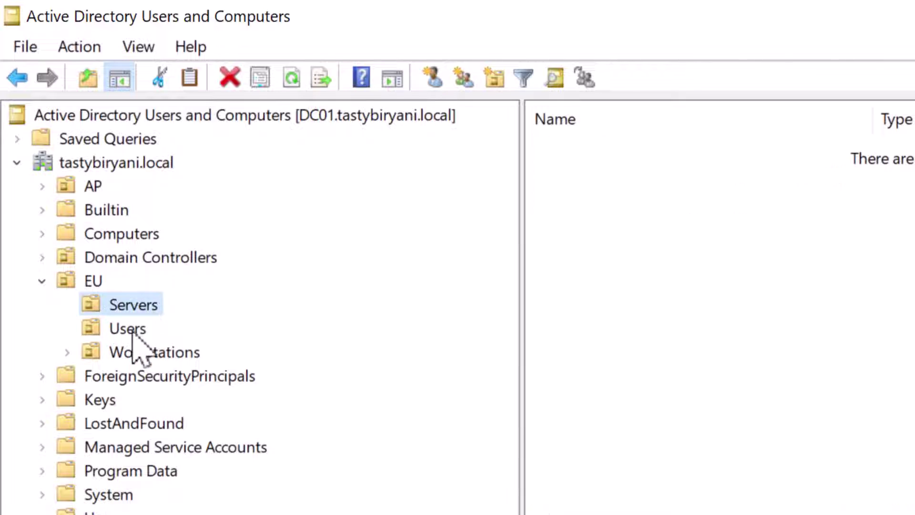
{"action": "left_click", "coordinate": [134, 333]}
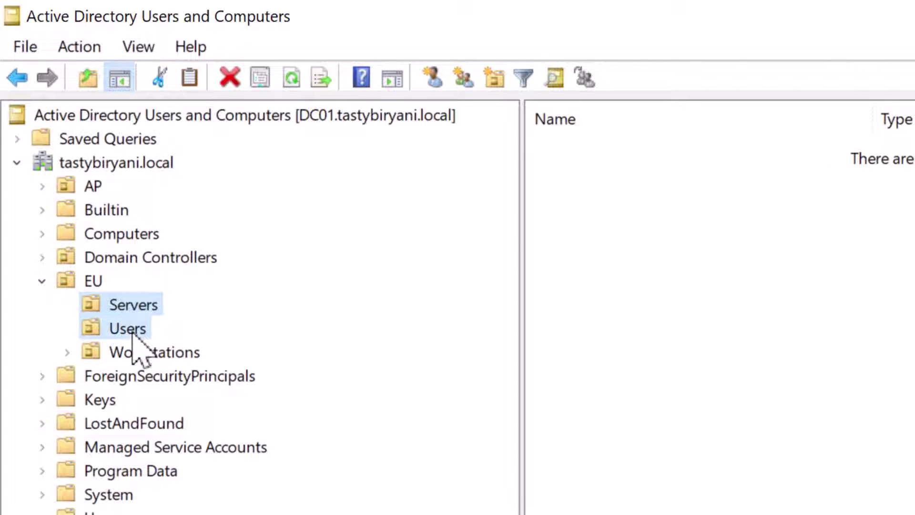
{"action": "left_click", "coordinate": [152, 359]}
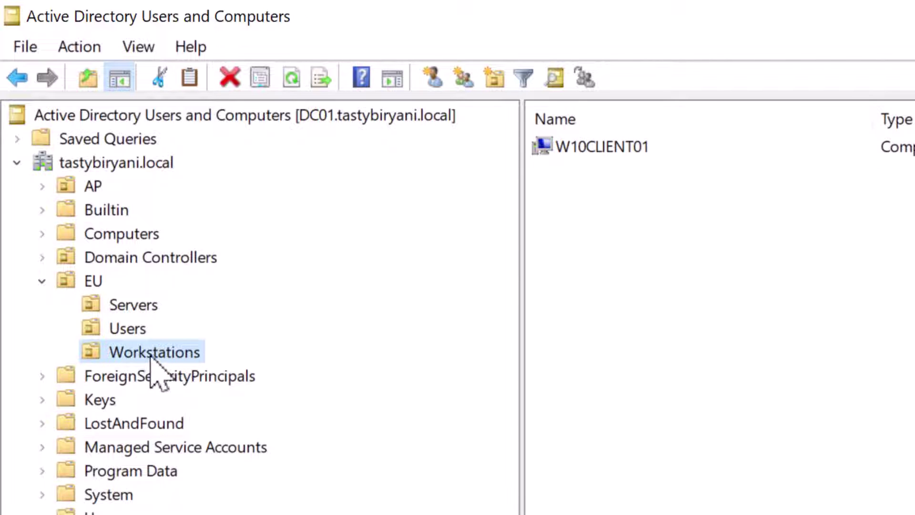
{"action": "left_click", "coordinate": [146, 333]}
{"action": "right_click", "coordinate": [145, 334]}
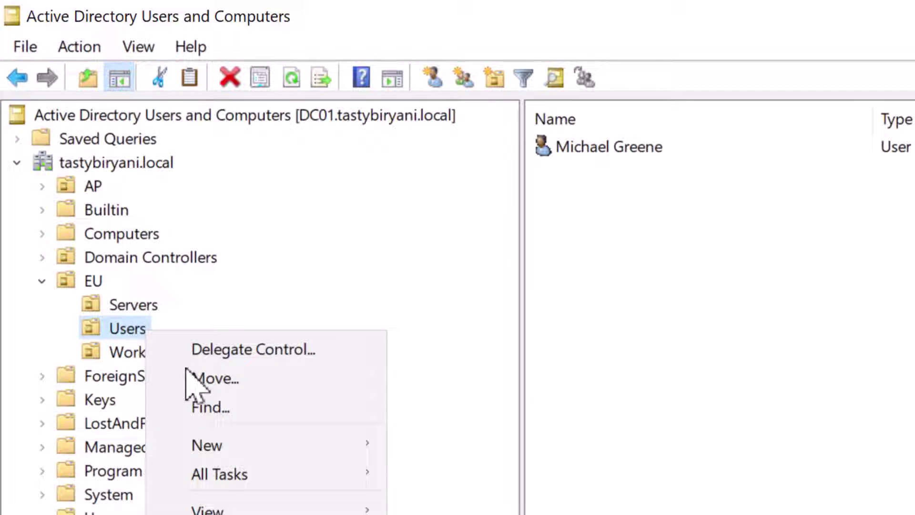
Step: Start a new user in EU/Users and enter the person's first and last name
{"action": "mouse_move", "coordinate": [286, 445]}
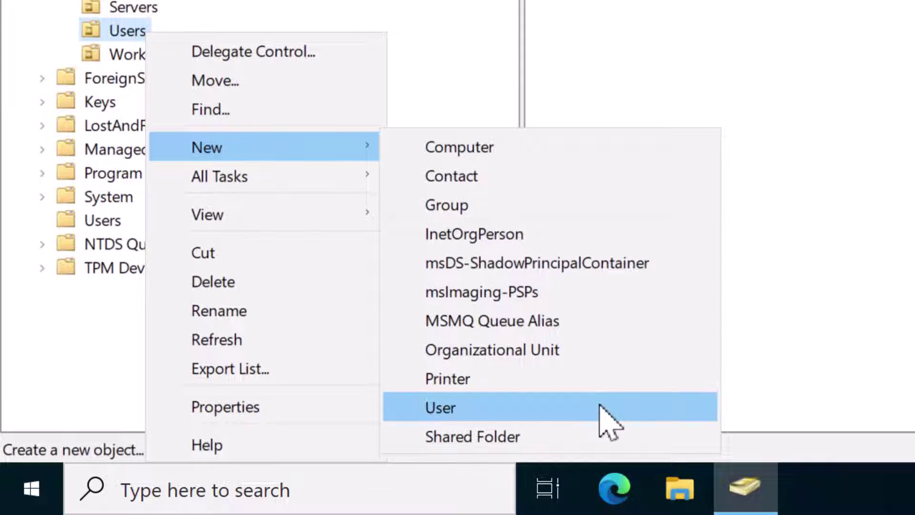
{"action": "left_click", "coordinate": [605, 422]}
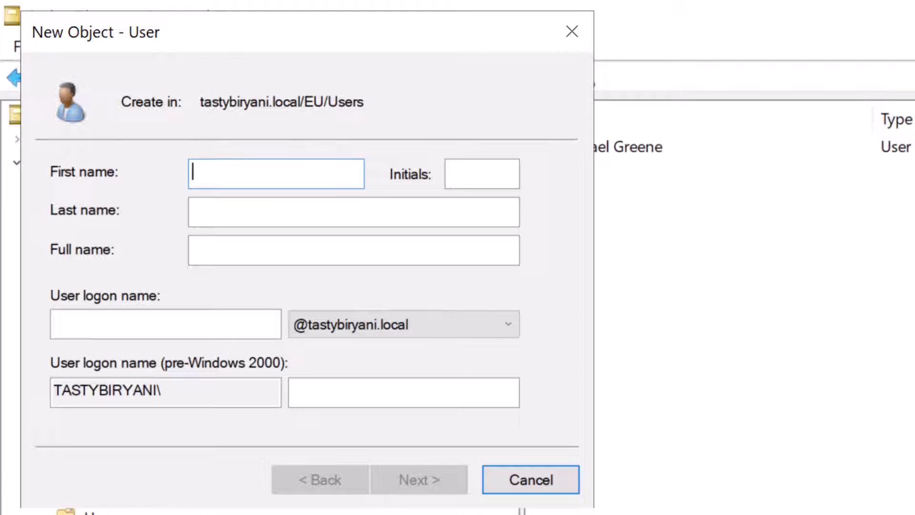
{"action": "left_click", "coordinate": [243, 213]}
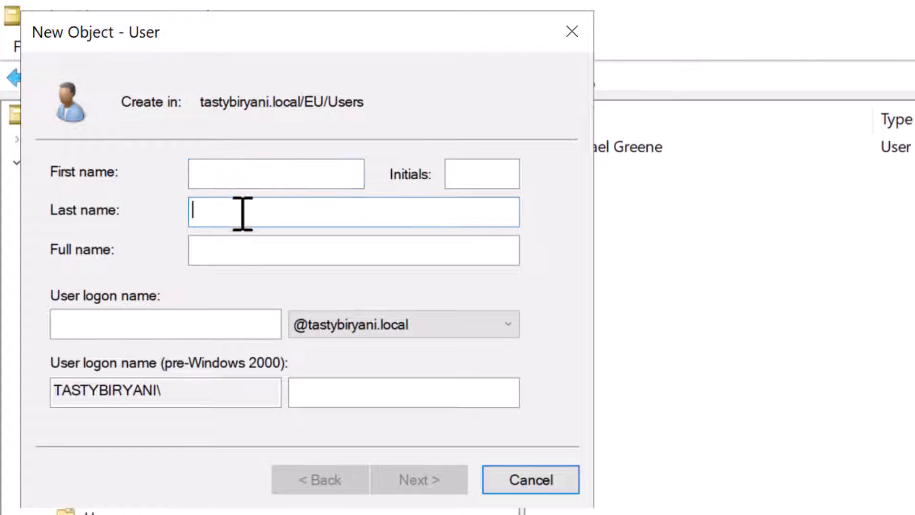
{"action": "left_click", "coordinate": [99, 324]}
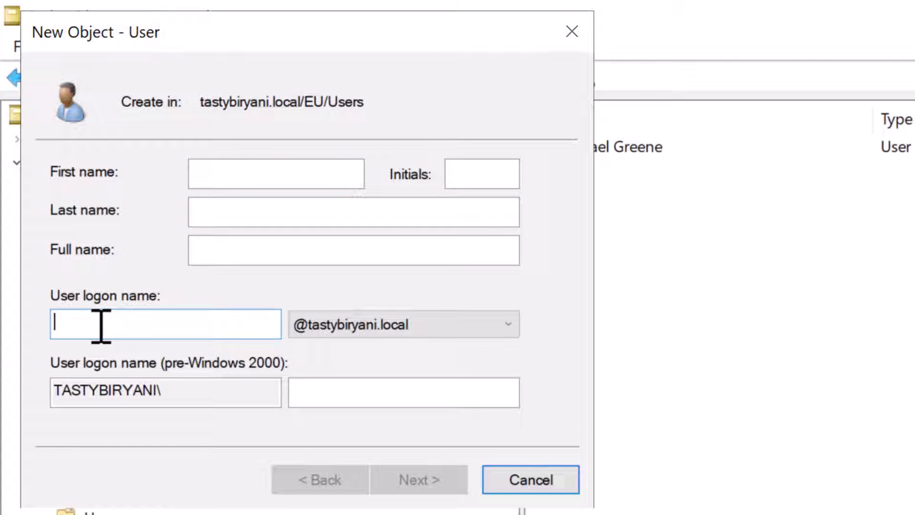
{"action": "left_click", "coordinate": [229, 180]}
{"action": "key", "text": "Tab"}
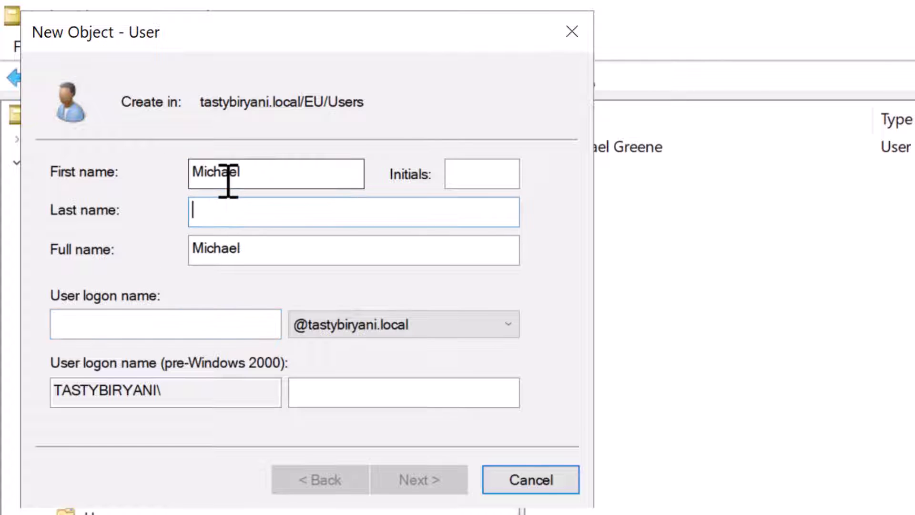
{"action": "key", "text": "Tab"}
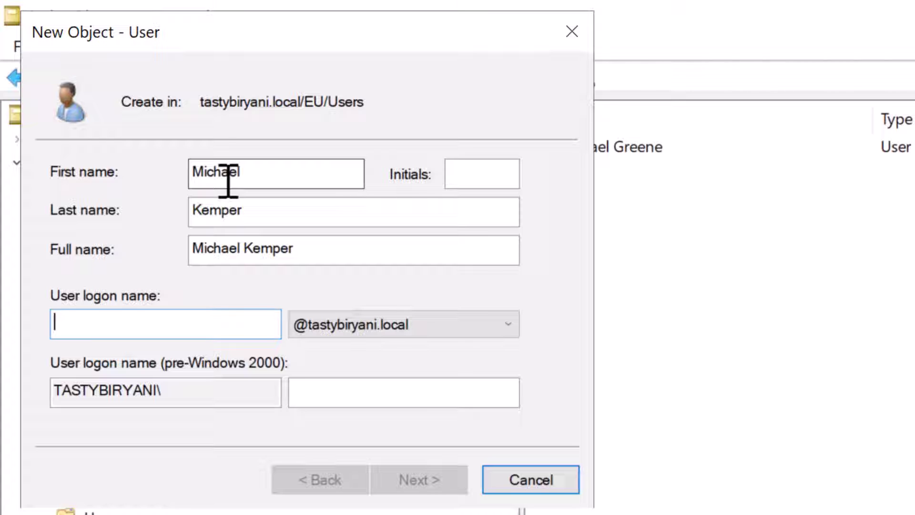
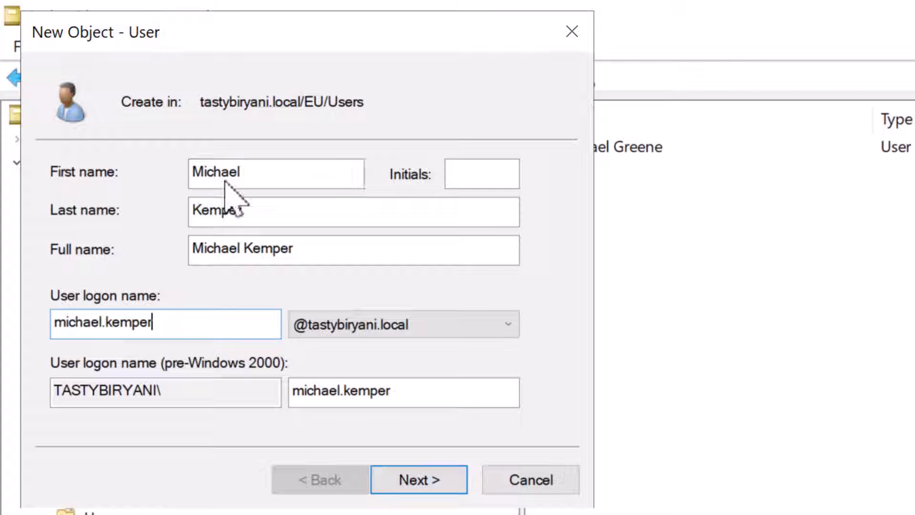
{"action": "left_click", "coordinate": [513, 328]}
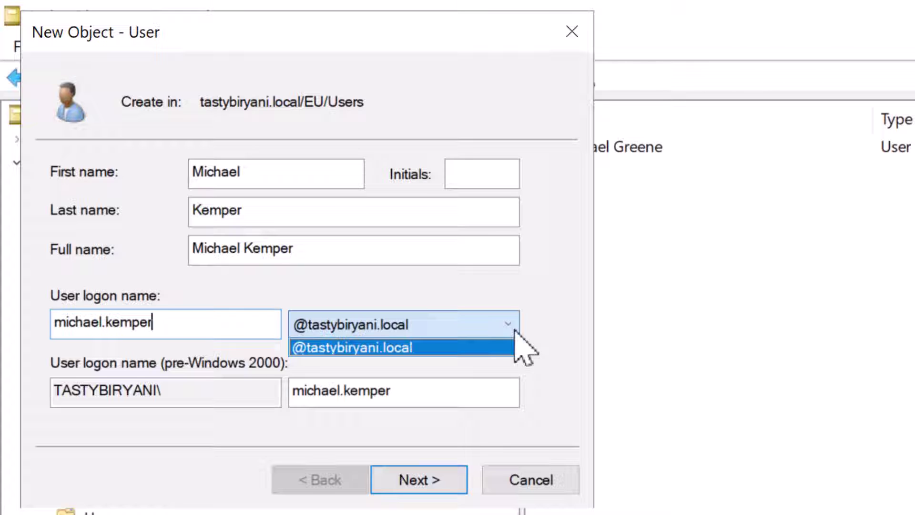
{"action": "left_click", "coordinate": [500, 328]}
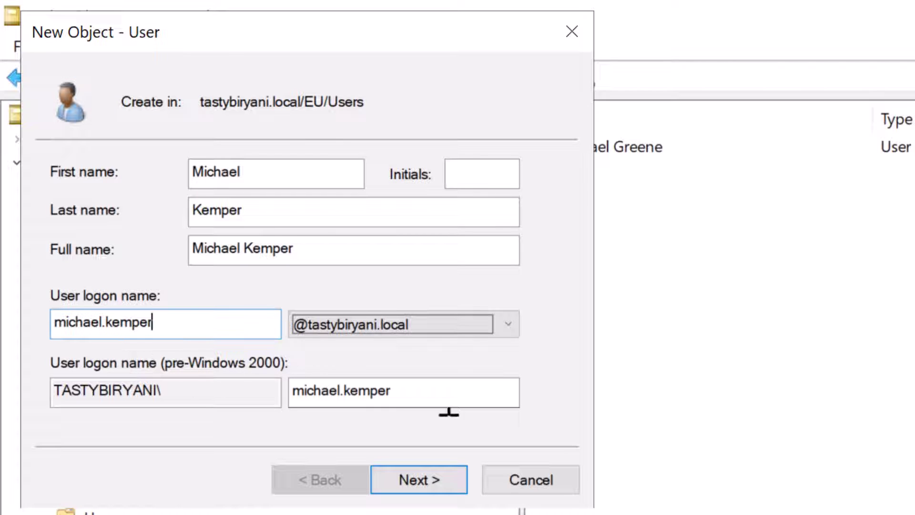
{"action": "left_click", "coordinate": [437, 484]}
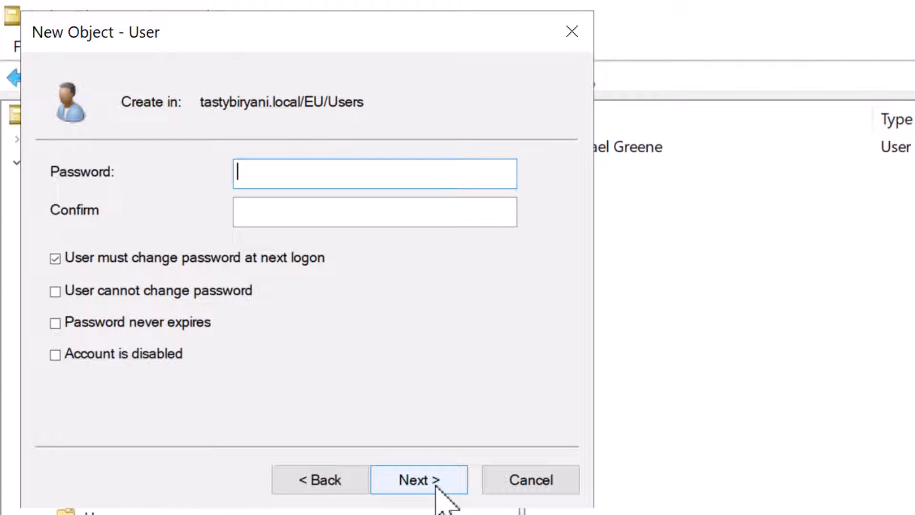
Step: Enter and confirm the user's password, keeping 'User must change password at next logon' checked
{"action": "type", "text": "•••••••••"}
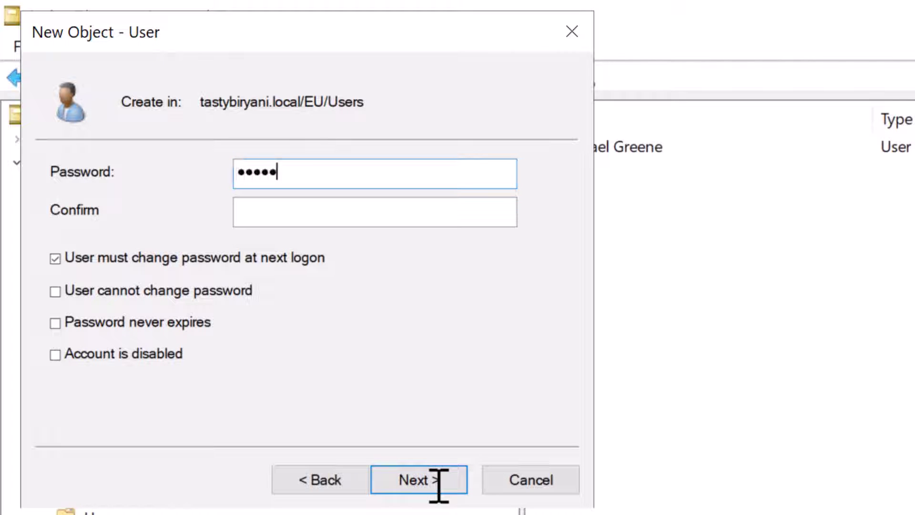
{"action": "key", "text": "Tab"}
{"action": "type", "text": "•••••••••"}
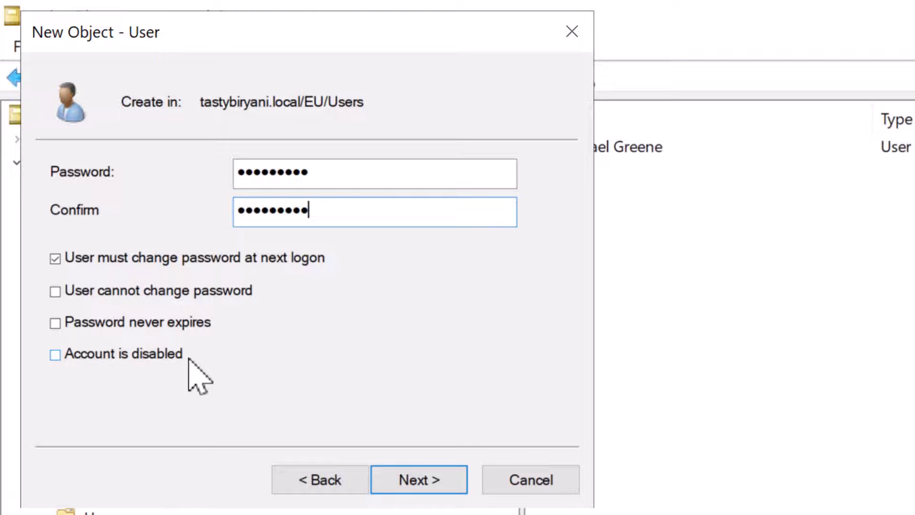
{"action": "left_click", "coordinate": [439, 479]}
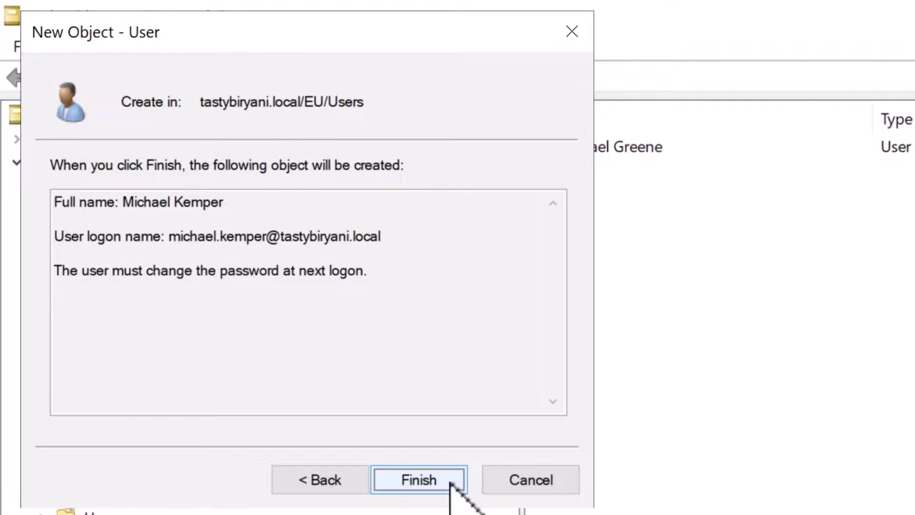
Step: Confirm the summary to create the new account in EU/Users
{"action": "left_click", "coordinate": [450, 483]}
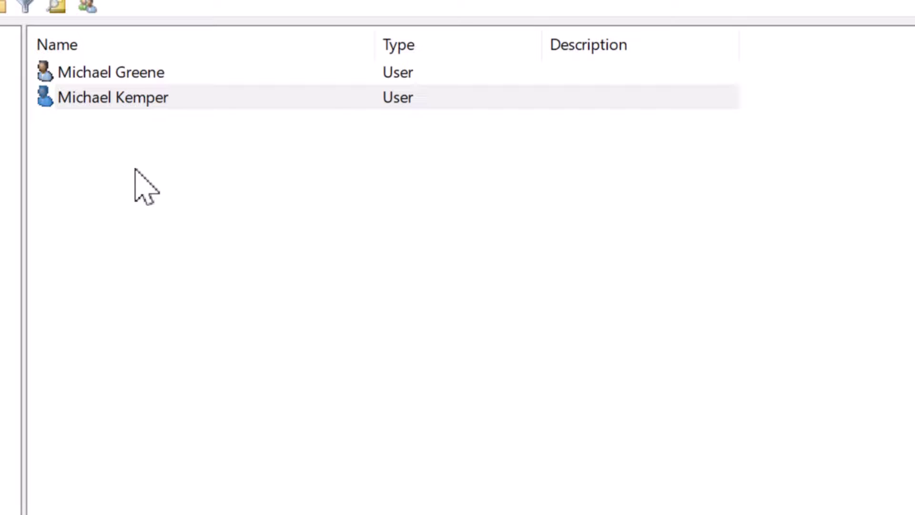
{"action": "left_click", "coordinate": [105, 72], "text": "shift"}
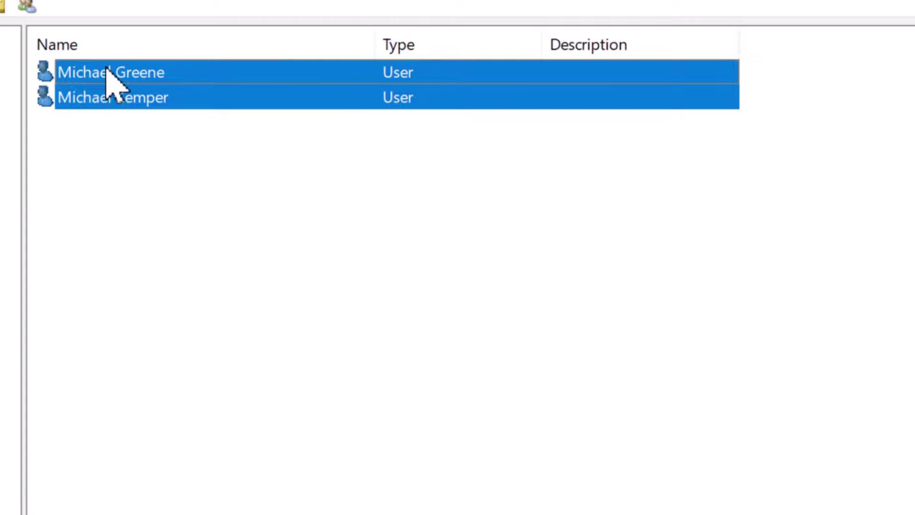
{"action": "right_click", "coordinate": [106, 67]}
{"action": "left_click", "coordinate": [321, 373]}
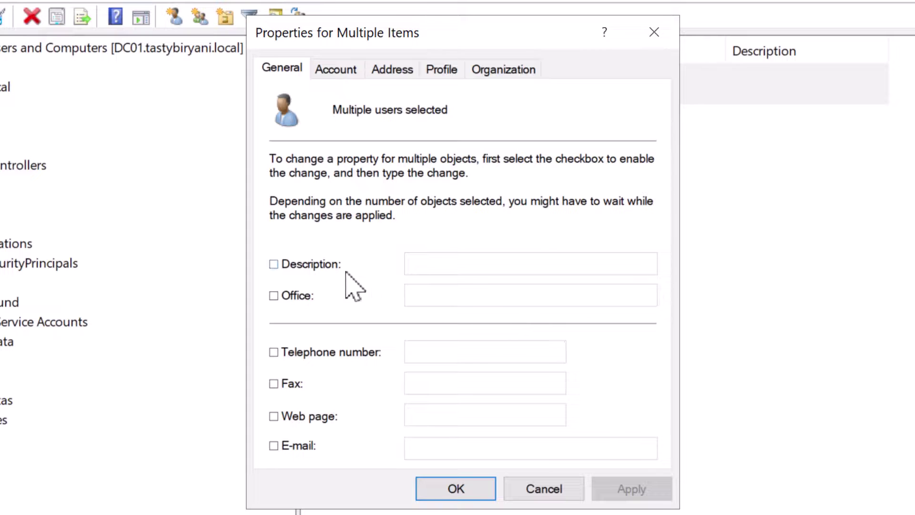
{"action": "left_click", "coordinate": [323, 265]}
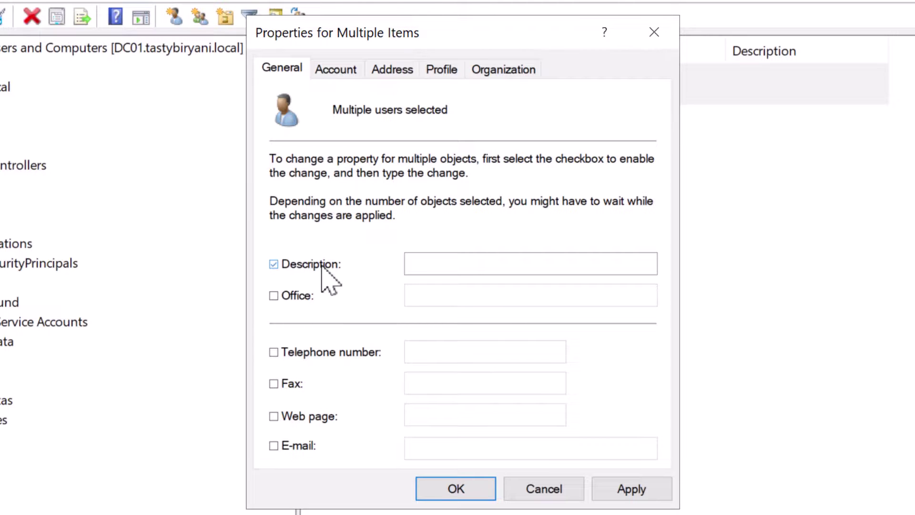
{"action": "left_click", "coordinate": [322, 267]}
{"action": "left_click", "coordinate": [298, 298]}
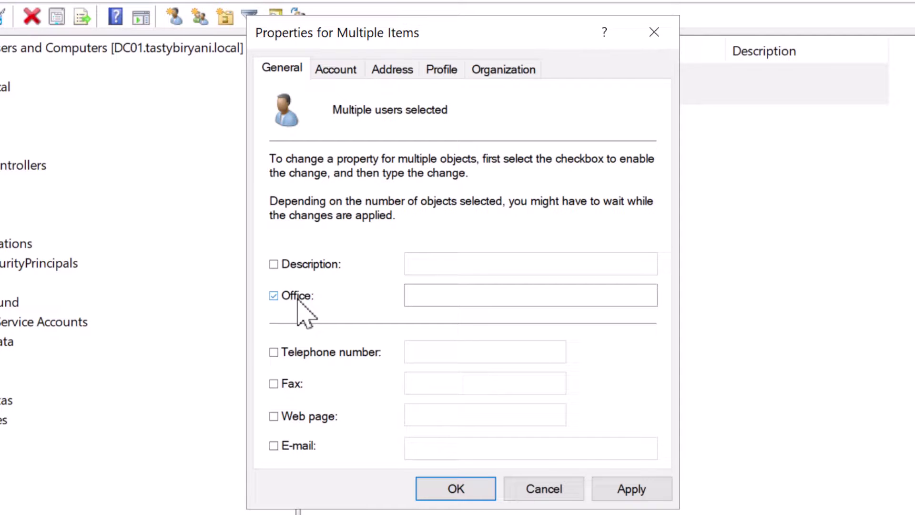
{"action": "left_click", "coordinate": [298, 298]}
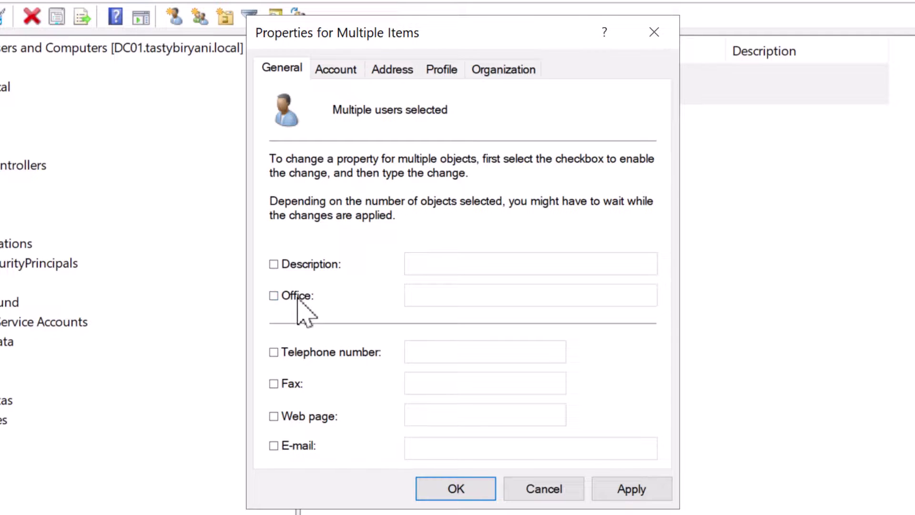
{"action": "left_click", "coordinate": [334, 70]}
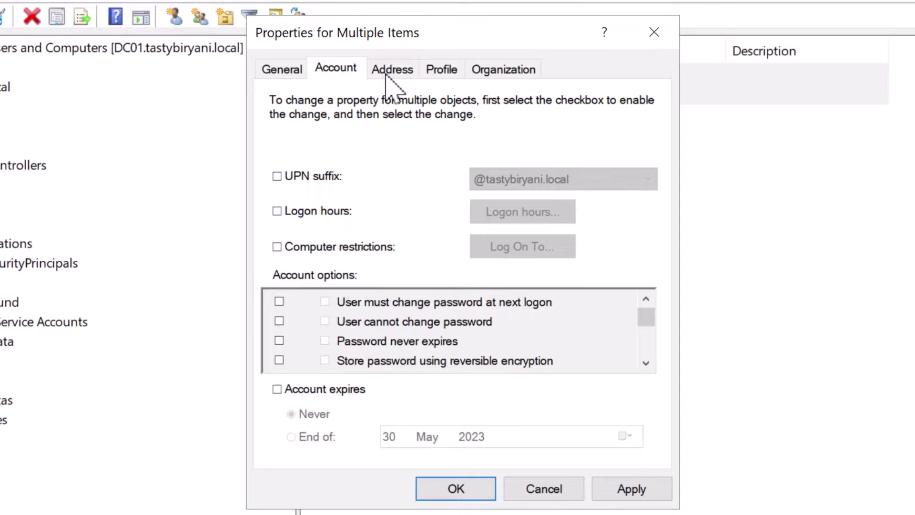
{"action": "left_click", "coordinate": [392, 70]}
{"action": "left_click", "coordinate": [443, 69]}
{"action": "left_click", "coordinate": [524, 69]}
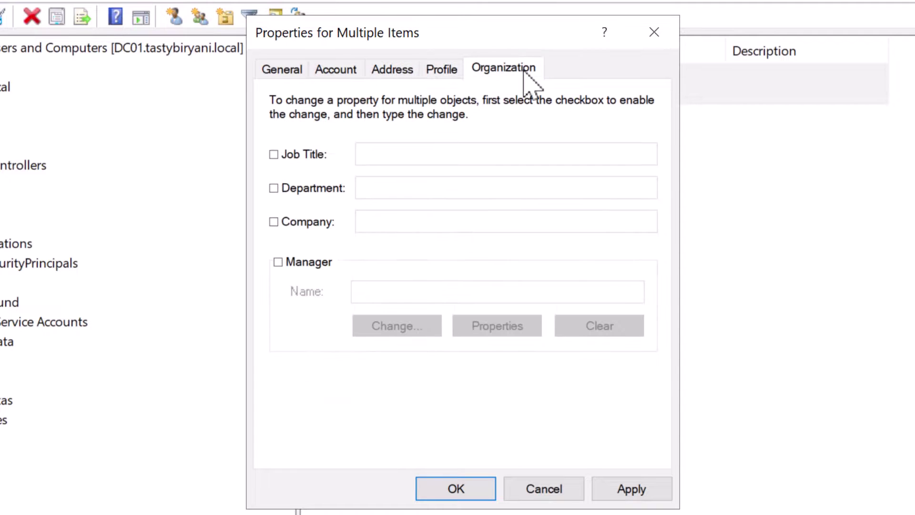
{"action": "left_click", "coordinate": [429, 70]}
{"action": "left_click", "coordinate": [394, 70]}
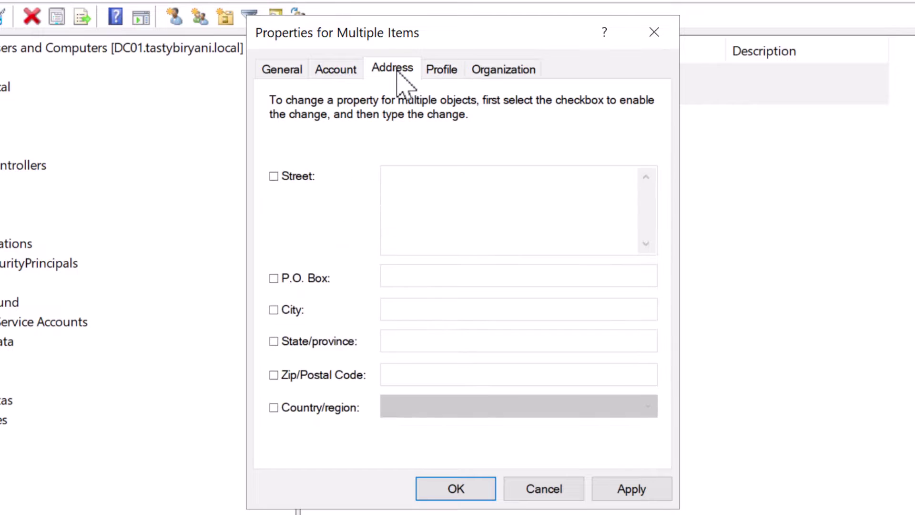
{"action": "left_click", "coordinate": [317, 76]}
{"action": "left_click", "coordinate": [265, 76]}
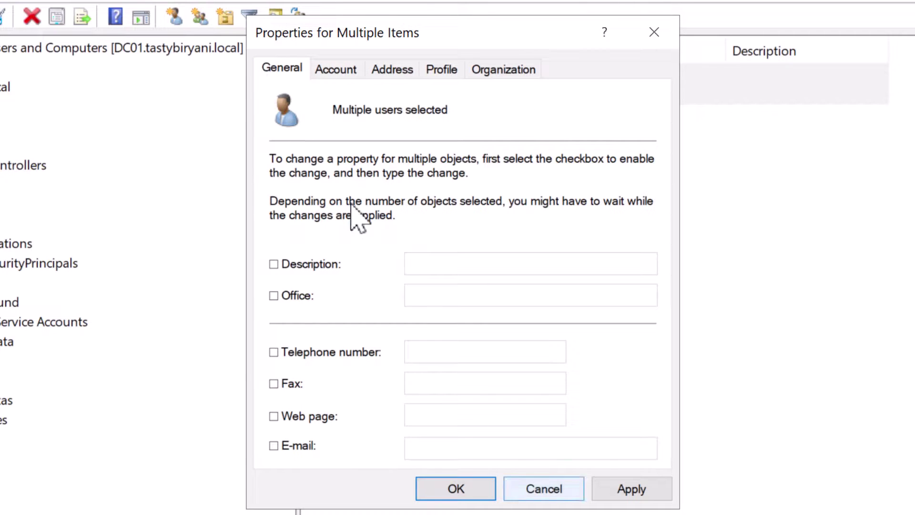
{"action": "left_click", "coordinate": [545, 493]}
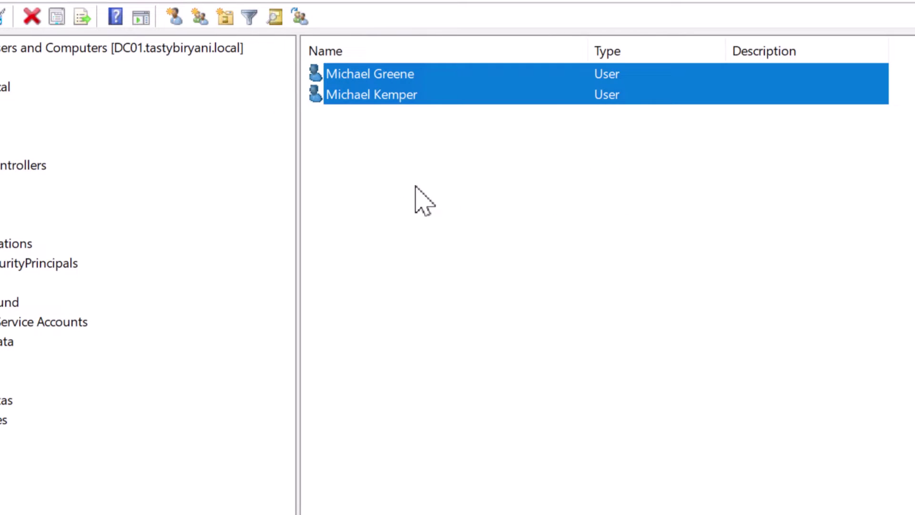
Step: In the new user's properties, set Office to NY on the General tab and save
{"action": "left_click", "coordinate": [431, 119]}
{"action": "right_click", "coordinate": [432, 97]}
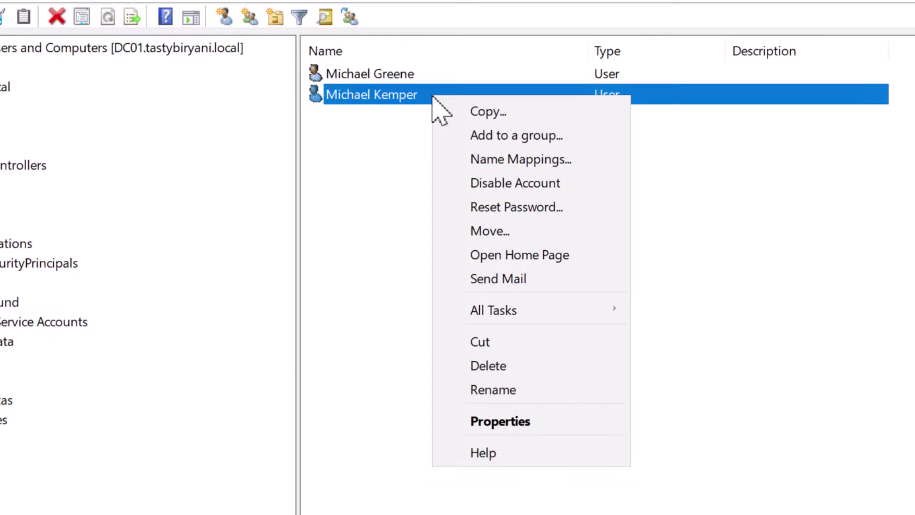
{"action": "left_click", "coordinate": [579, 429]}
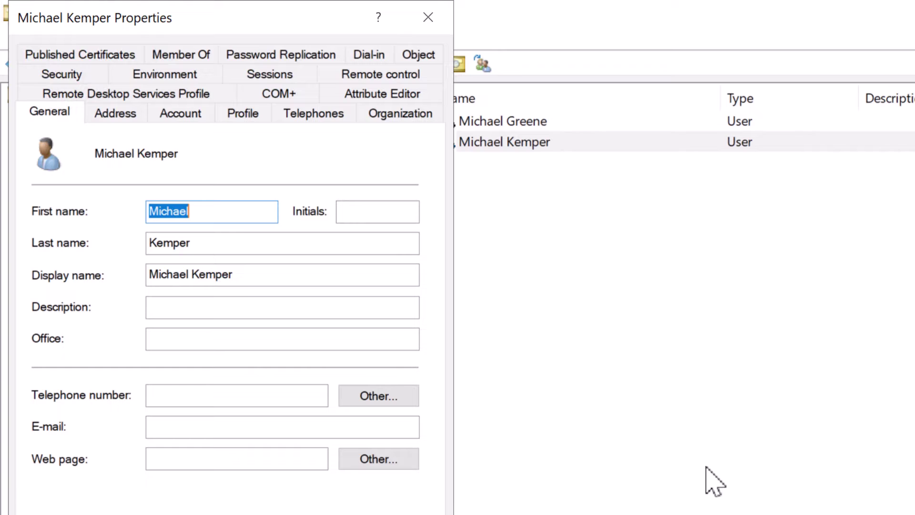
{"action": "left_click", "coordinate": [173, 336]}
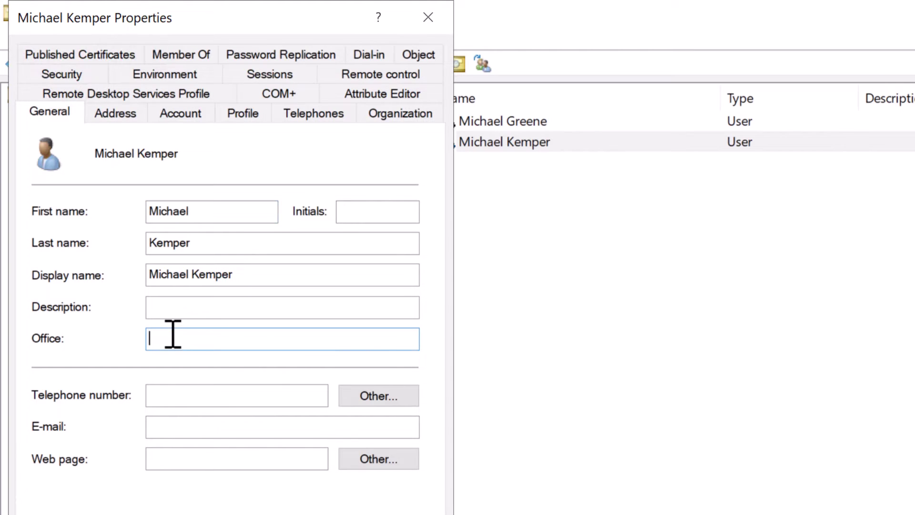
{"action": "type", "text": "NY"}
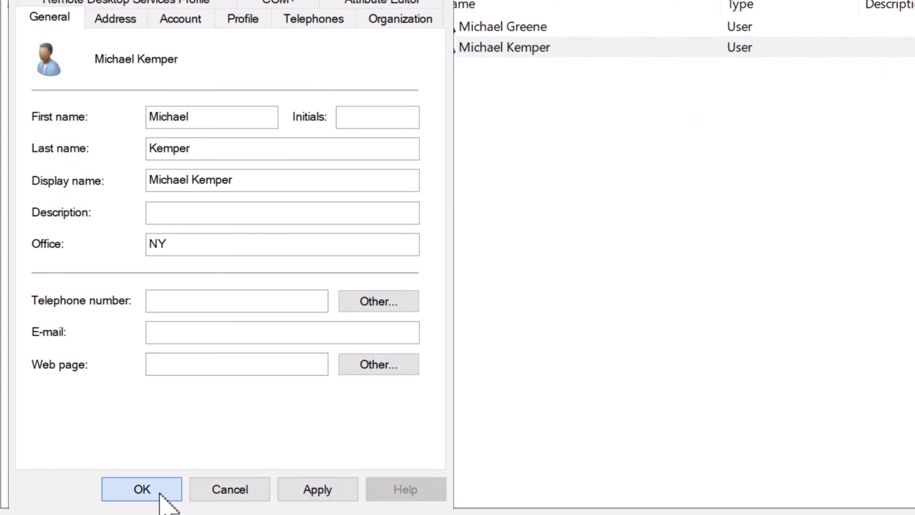
{"action": "left_click", "coordinate": [161, 494]}
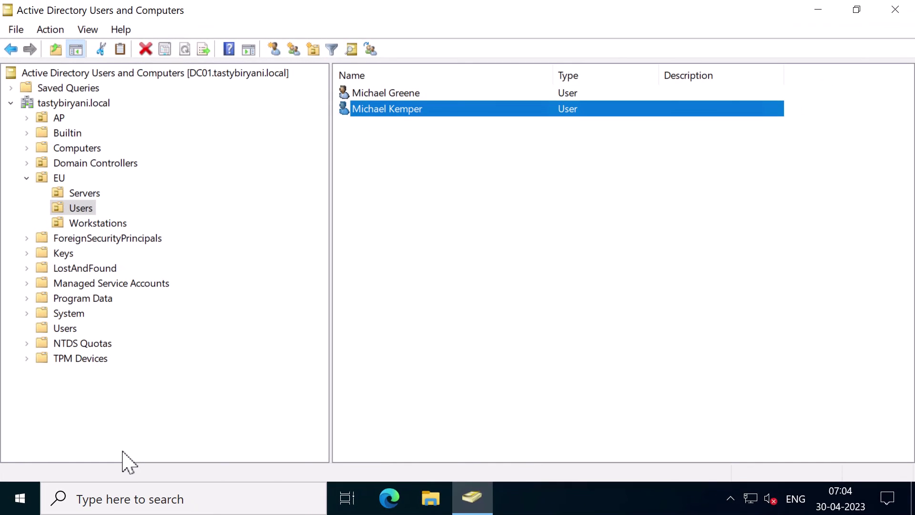